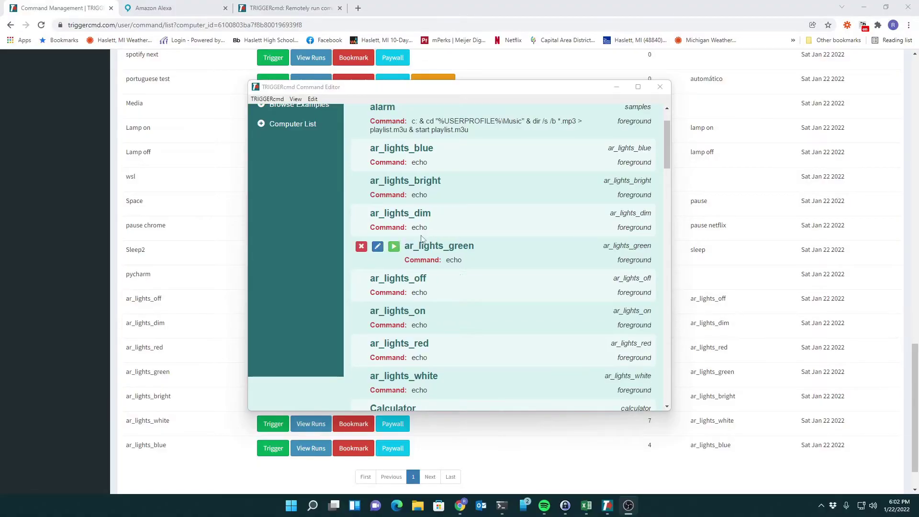
Step: Inspect ar_lights_blue's trigger name and echo command in the editor, then cancel without changes
{"action": "left_click", "coordinate": [377, 150]}
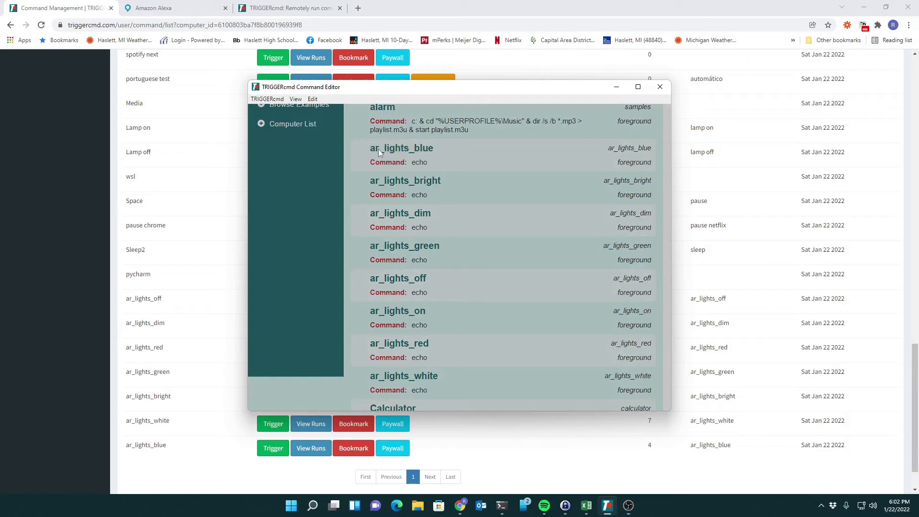
{"action": "double_click", "coordinate": [449, 162]}
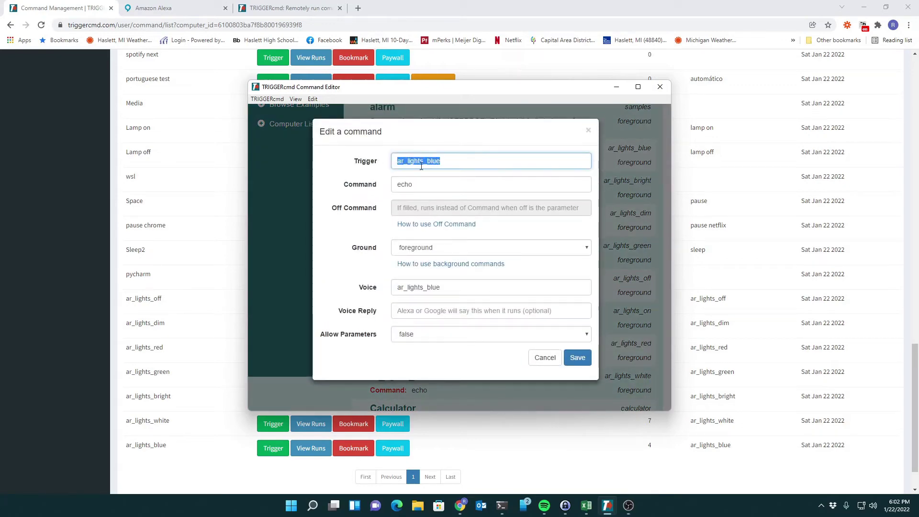
{"action": "left_click", "coordinate": [473, 161]}
{"action": "left_click_drag", "start_coordinate": [474, 162], "coordinate": [394, 161]}
{"action": "left_click_drag", "start_coordinate": [453, 161], "coordinate": [396, 161]}
{"action": "left_click", "coordinate": [372, 264]}
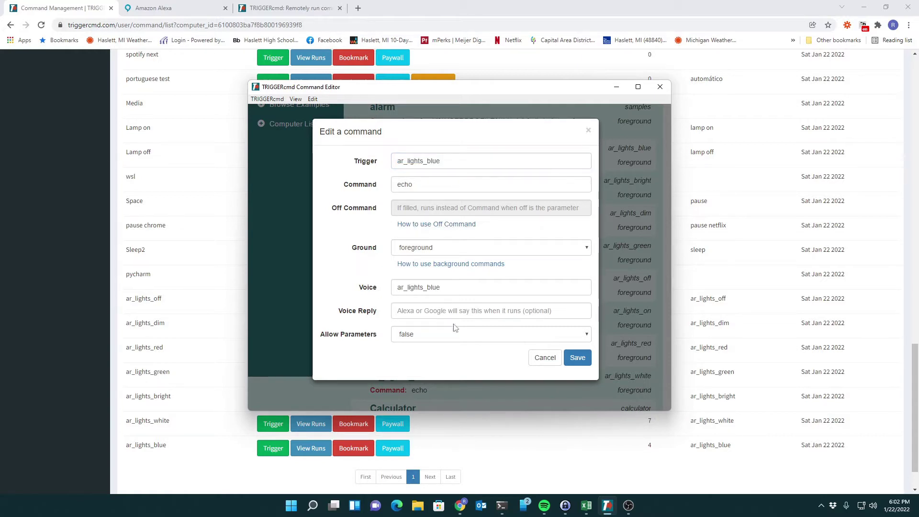
{"action": "double_click", "coordinate": [426, 188]}
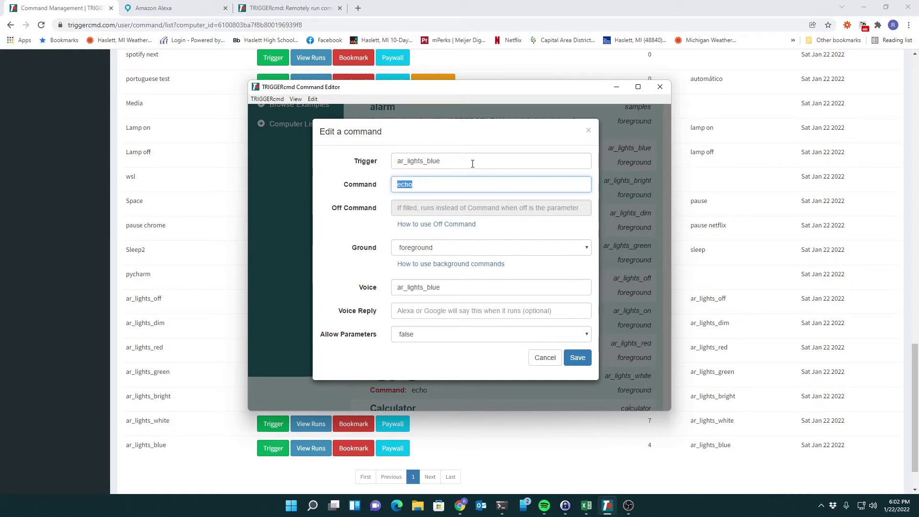
{"action": "left_click", "coordinate": [443, 187]}
{"action": "left_click", "coordinate": [419, 186]}
{"action": "double_click", "coordinate": [407, 185]}
{"action": "left_click", "coordinate": [544, 357]}
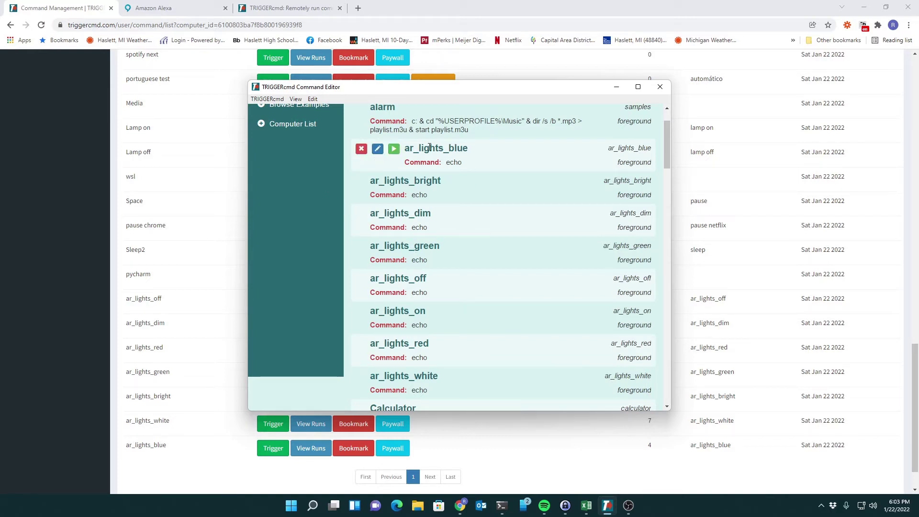
Step: Return to the TRIGGERcmd web command list in Chrome and scroll through it
{"action": "left_click", "coordinate": [26, 206]}
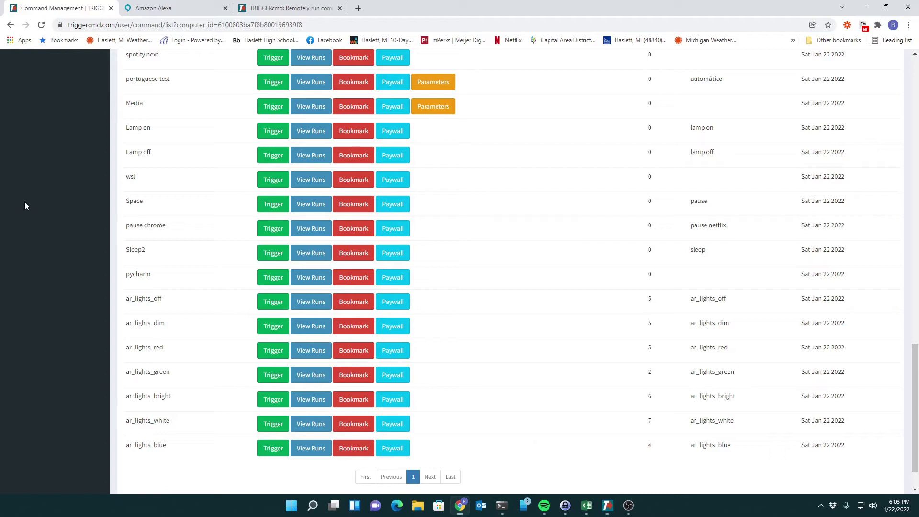
{"action": "left_click_drag", "start_coordinate": [182, 309], "coordinate": [188, 328]}
{"action": "left_click", "coordinate": [199, 332]}
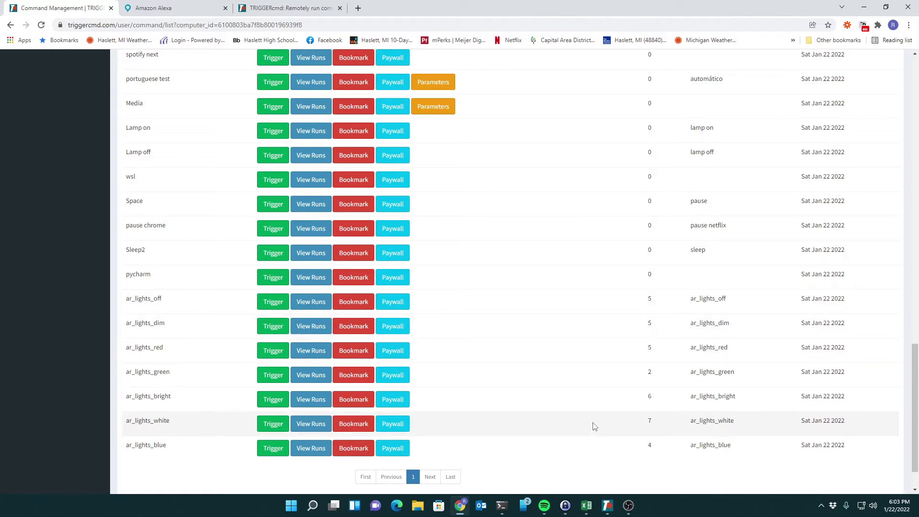
{"action": "left_click", "coordinate": [607, 506]}
{"action": "left_click", "coordinate": [607, 505]}
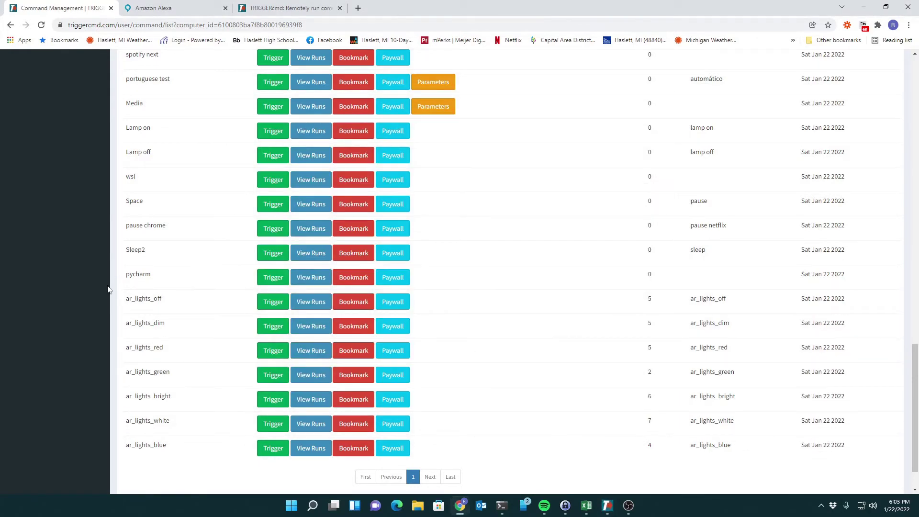
{"action": "scroll", "coordinate": [180, 421], "scroll_direction": "down", "scroll_amount": 1}
{"action": "scroll", "coordinate": [172, 355], "scroll_direction": "up", "scroll_amount": 9}
{"action": "scroll", "coordinate": [173, 354], "scroll_direction": "up", "scroll_amount": 5}
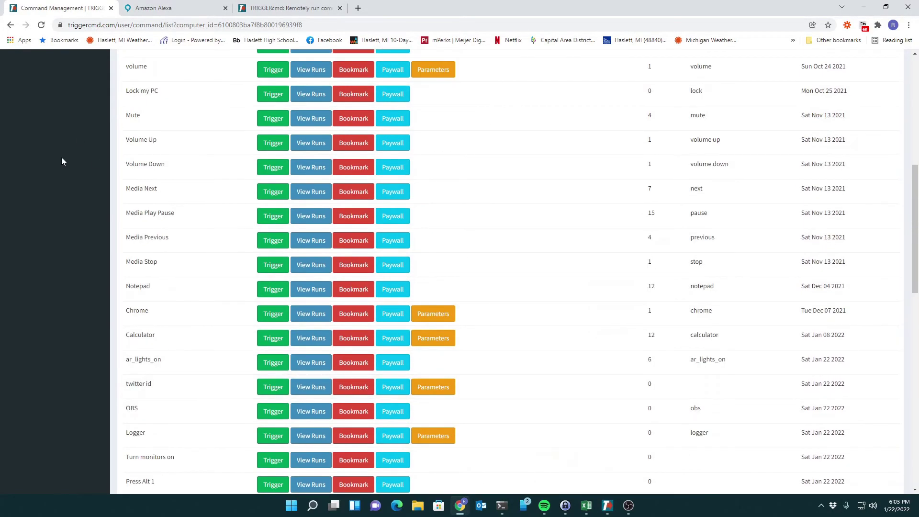
{"action": "scroll", "coordinate": [62, 161], "scroll_direction": "up", "scroll_amount": 8}
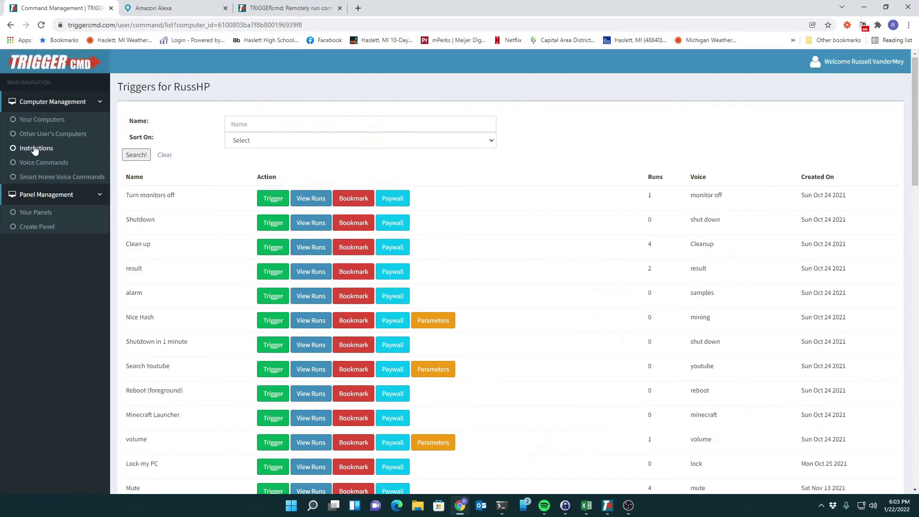
Step: Check the downstairs computer's ar_lights triggers, then go to Your Panels
{"action": "left_click", "coordinate": [34, 123]}
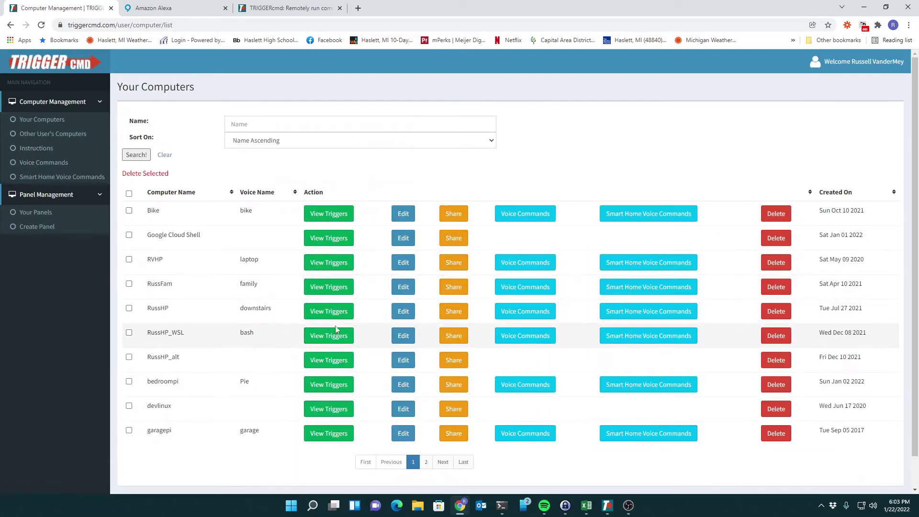
{"action": "left_click", "coordinate": [328, 311]}
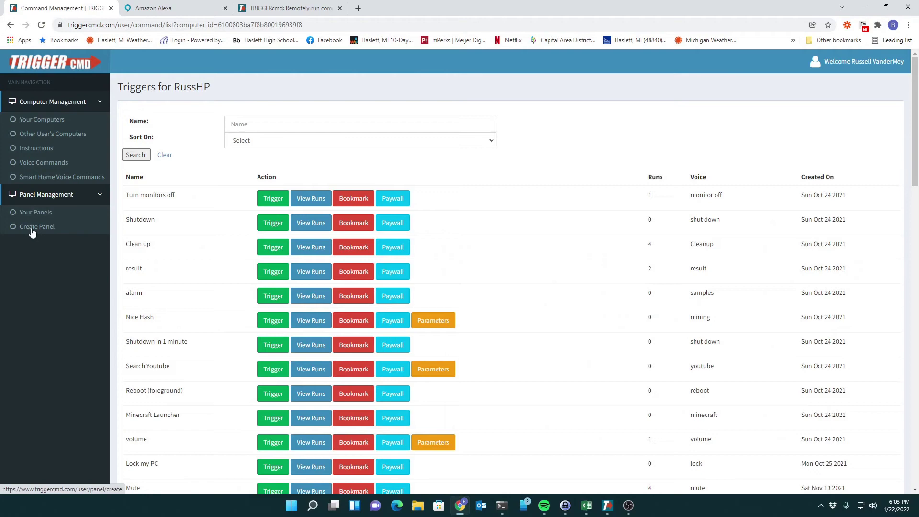
{"action": "scroll", "coordinate": [112, 285], "scroll_direction": "down", "scroll_amount": 20}
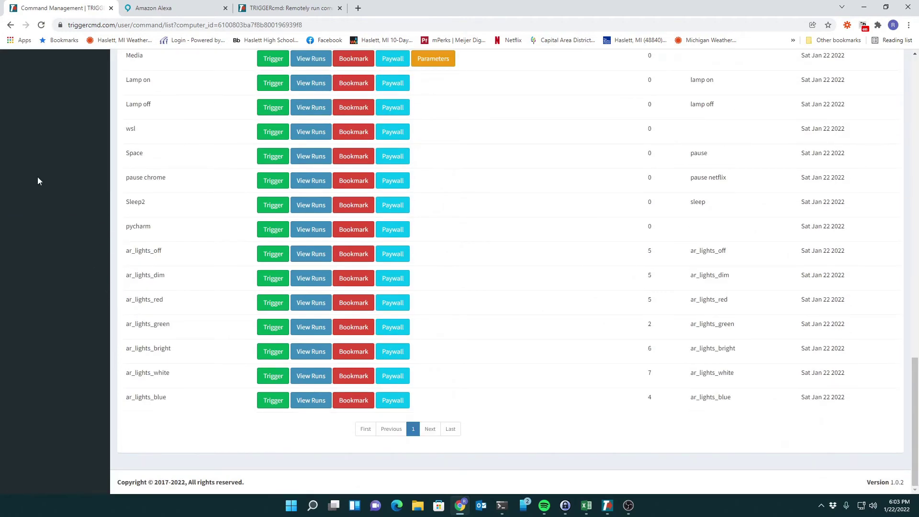
{"action": "scroll", "coordinate": [38, 191], "scroll_direction": "up", "scroll_amount": 20}
{"action": "left_click", "coordinate": [33, 212]}
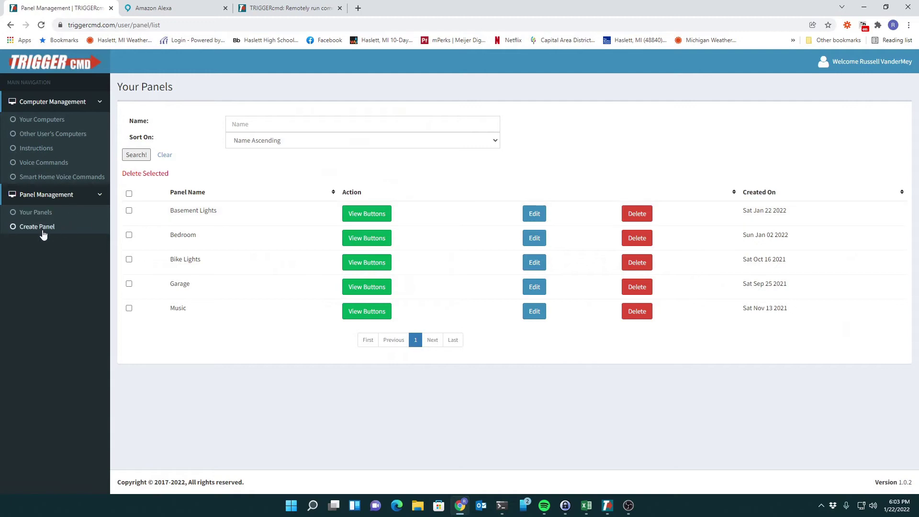
{"action": "left_click", "coordinate": [529, 223]}
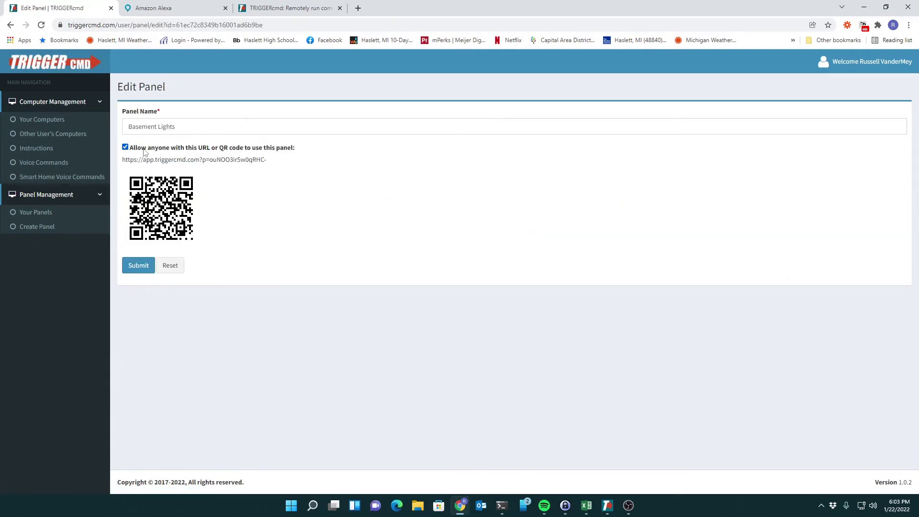
{"action": "left_click_drag", "start_coordinate": [144, 151], "coordinate": [222, 152]}
{"action": "left_click", "coordinate": [269, 153]}
{"action": "left_click", "coordinate": [270, 149]}
{"action": "left_click_drag", "start_coordinate": [175, 129], "coordinate": [146, 124]}
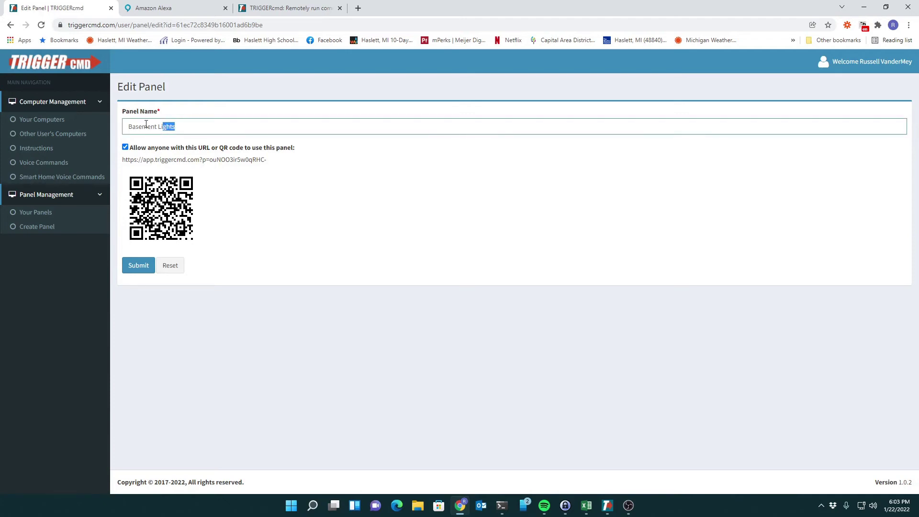
{"action": "left_click", "coordinate": [10, 24]}
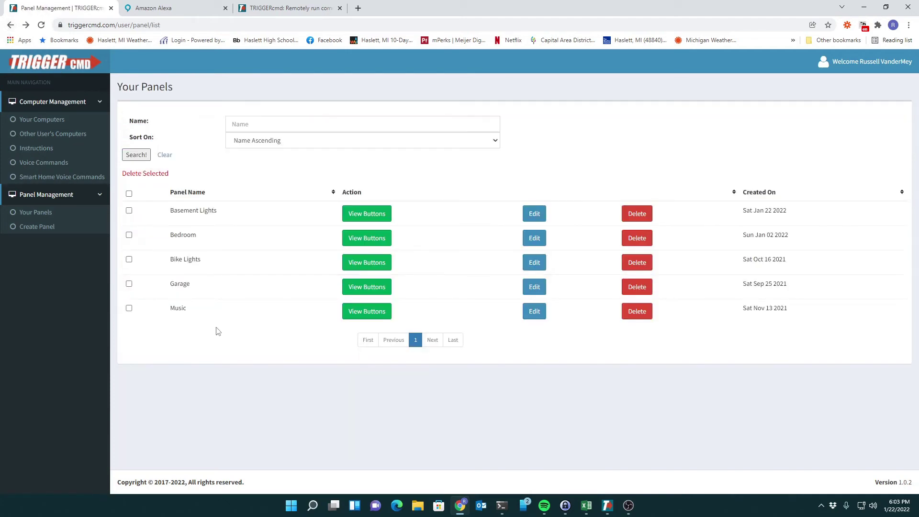
{"action": "left_click", "coordinate": [345, 220]}
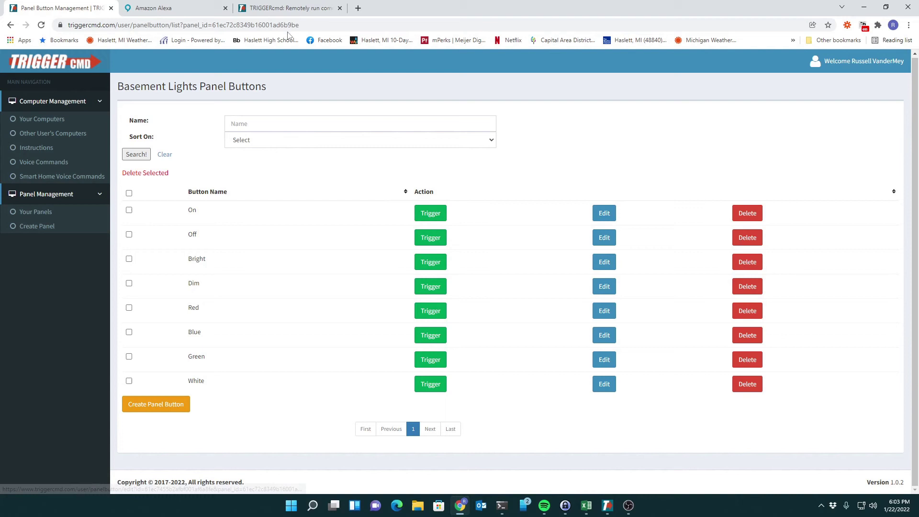
{"action": "left_click", "coordinate": [605, 215]}
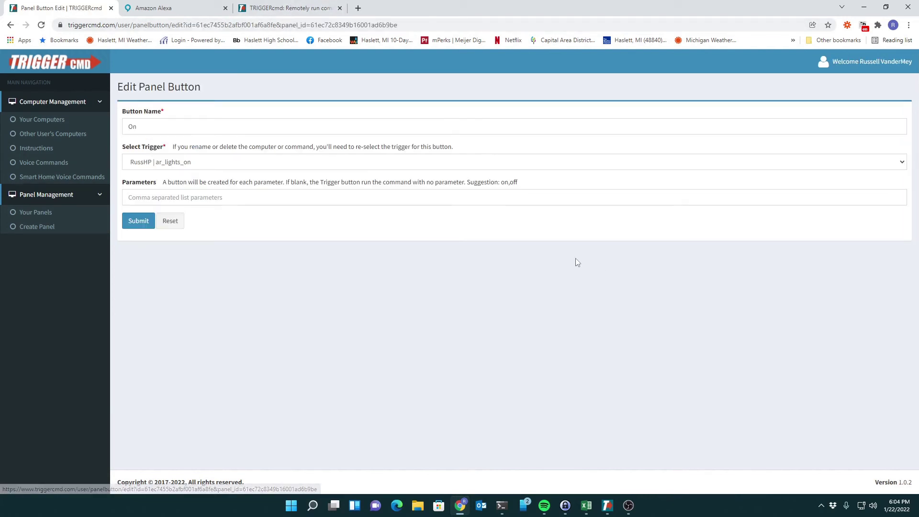
{"action": "left_click", "coordinate": [153, 163]}
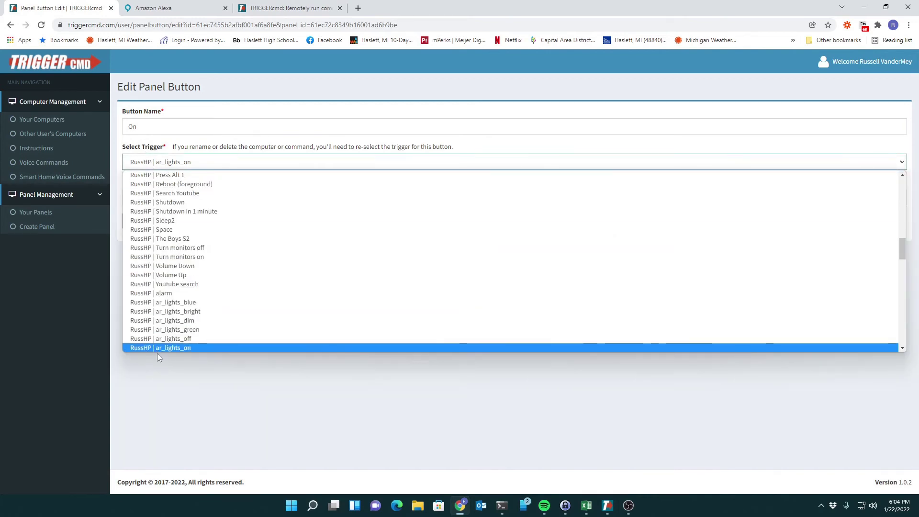
{"action": "scroll", "coordinate": [159, 357], "scroll_direction": "down", "scroll_amount": 1}
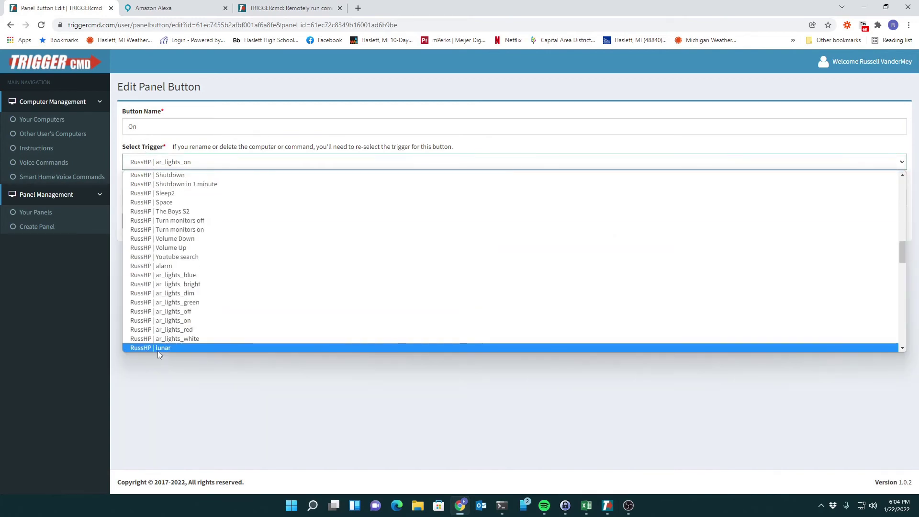
{"action": "left_click", "coordinate": [174, 321]}
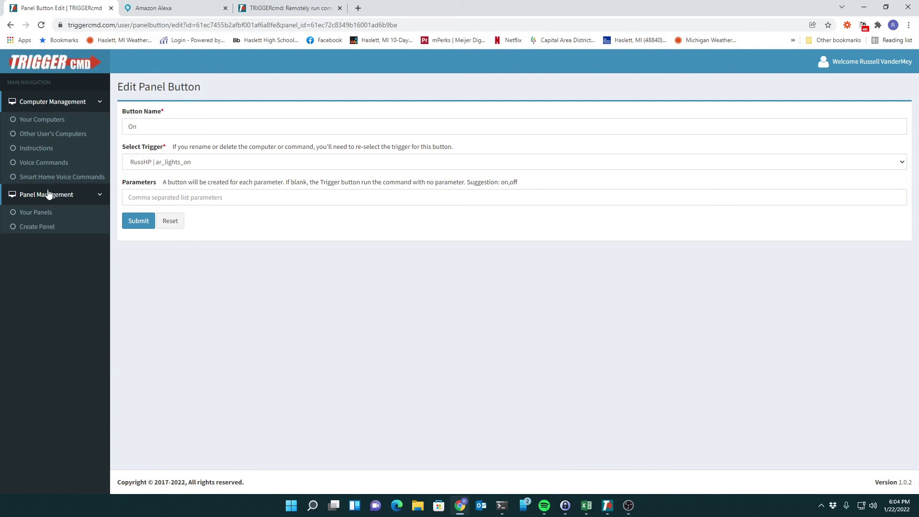
{"action": "left_click", "coordinate": [44, 212]}
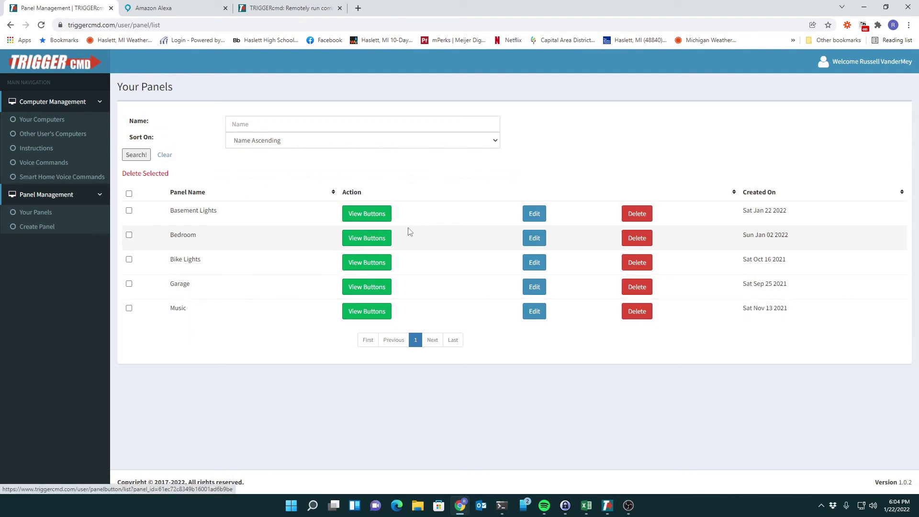
Step: Open Edit on the Basement Lights row to see its public link and QR code
{"action": "left_click", "coordinate": [529, 220]}
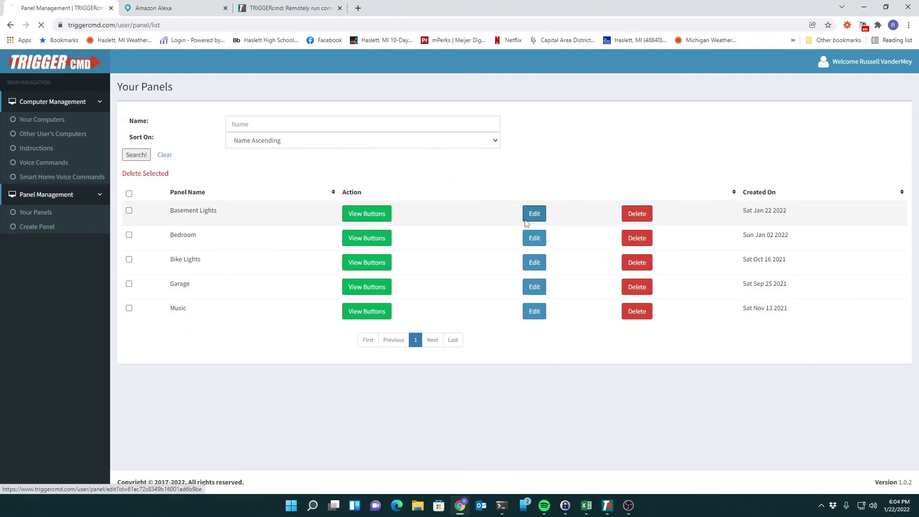